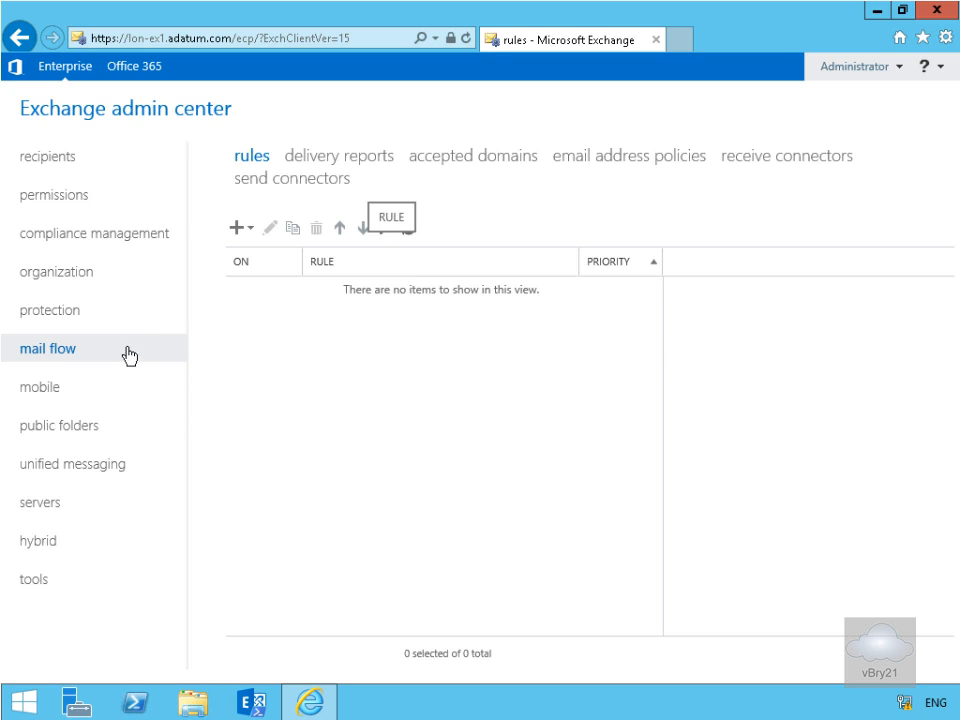
- Create a new transport rule named "Test Transport Rule"
click(238, 229)
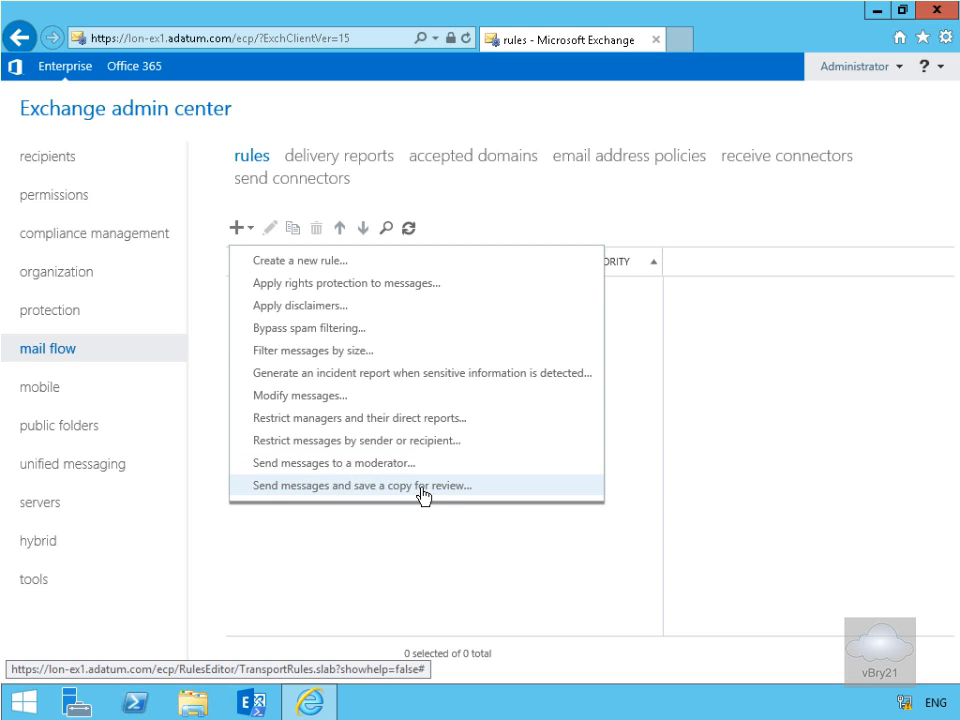
click(310, 261)
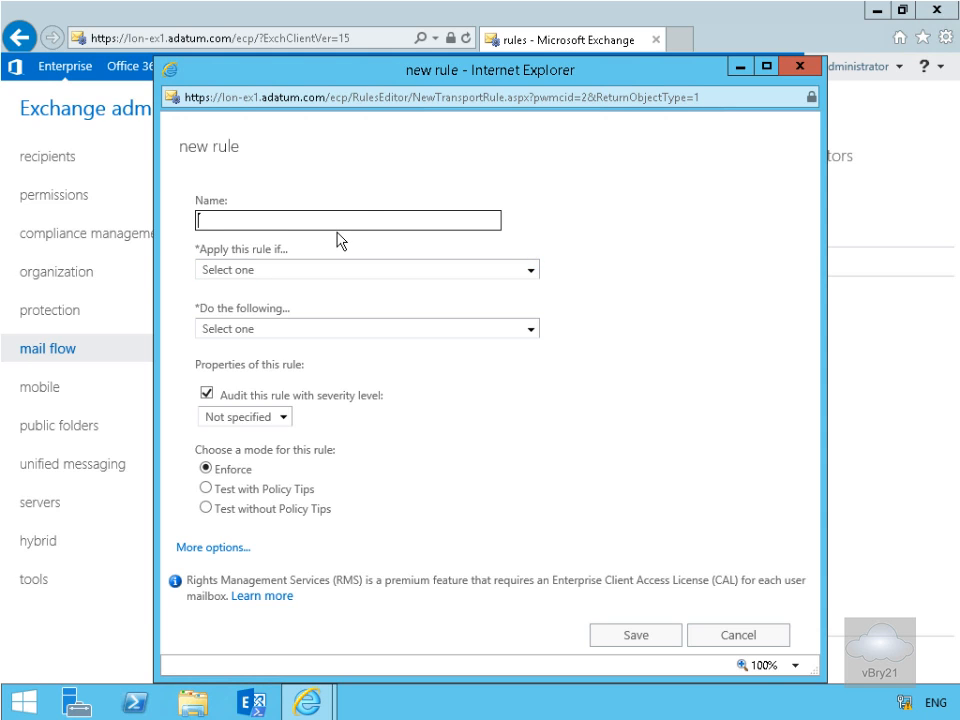
text(Test Transport Rule)
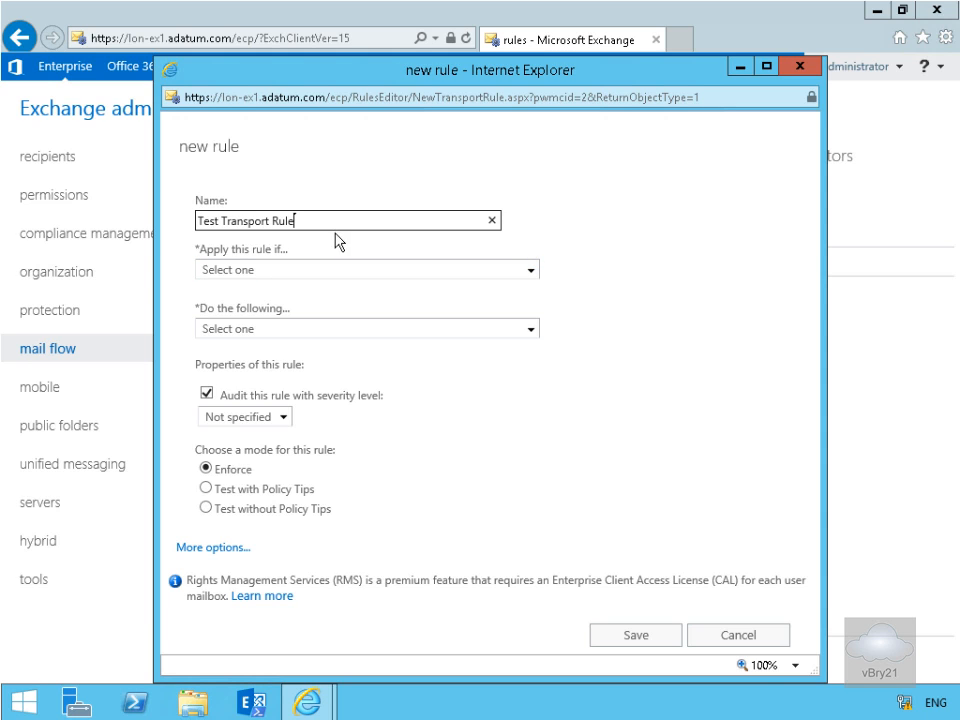
- Set the rule to apply if the subject or body includes the word "password"
click(265, 272)
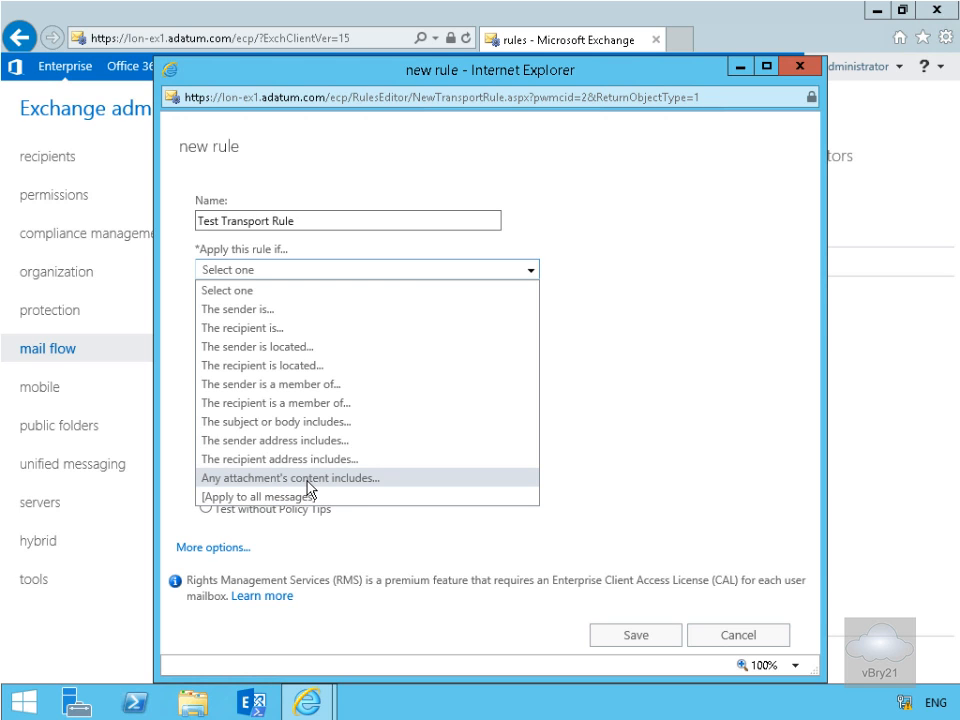
click(291, 423)
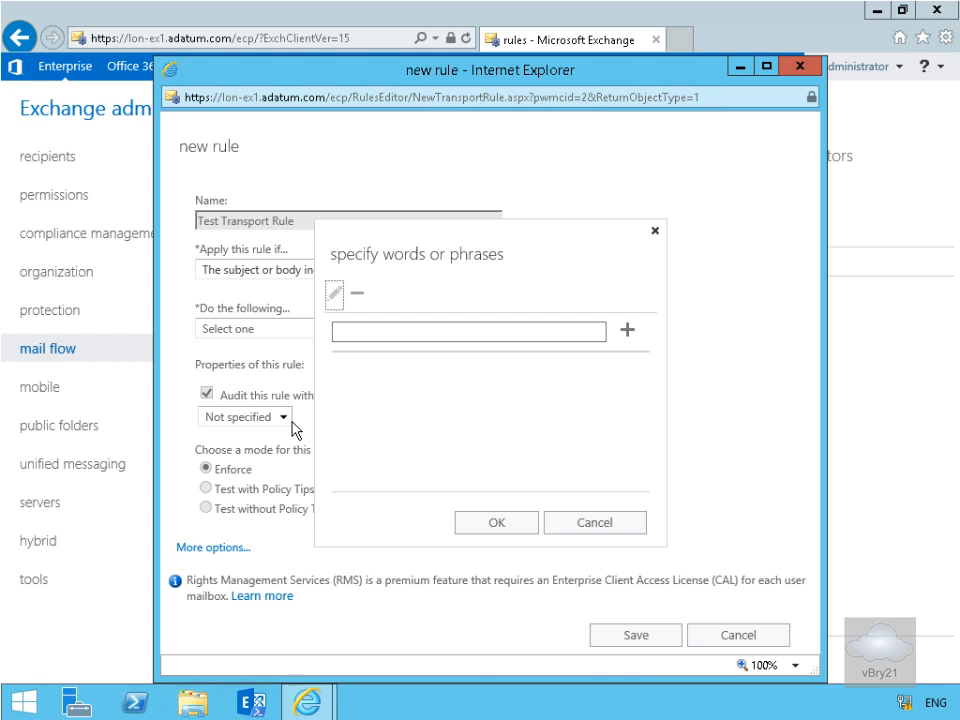
click(390, 336)
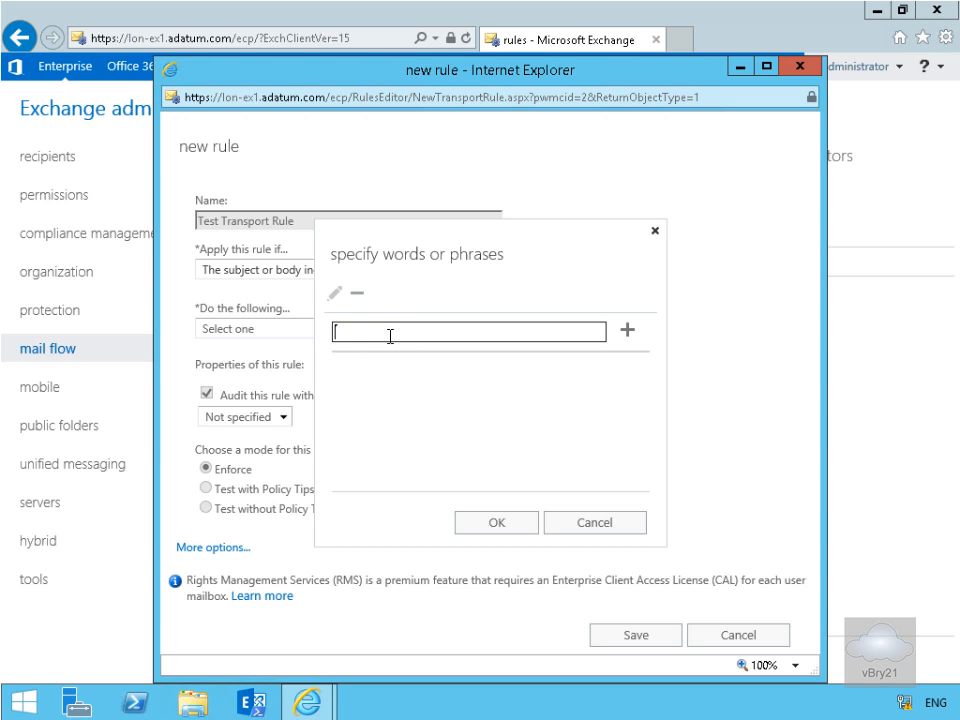
text(password)
click(627, 331)
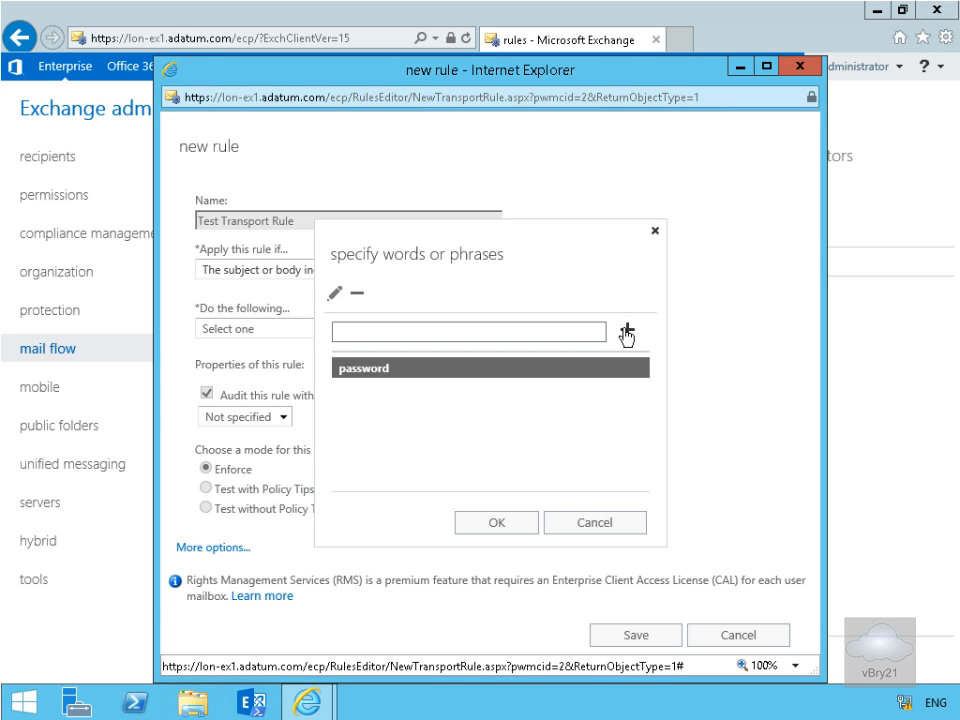
click(511, 523)
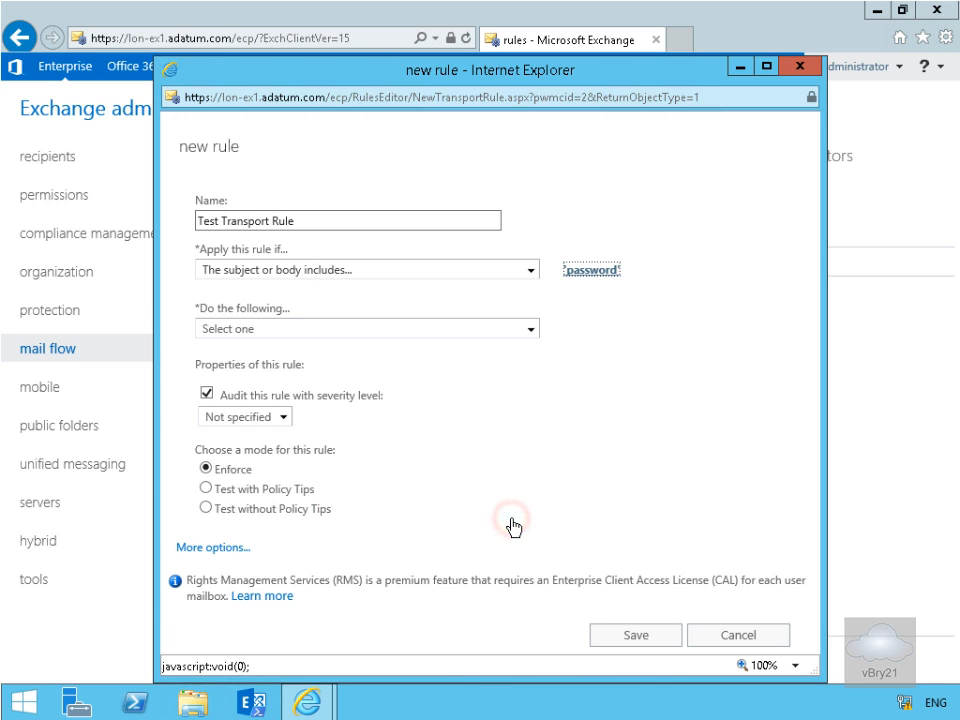
- Set the rule's action to redirect the message to Administrator
click(296, 334)
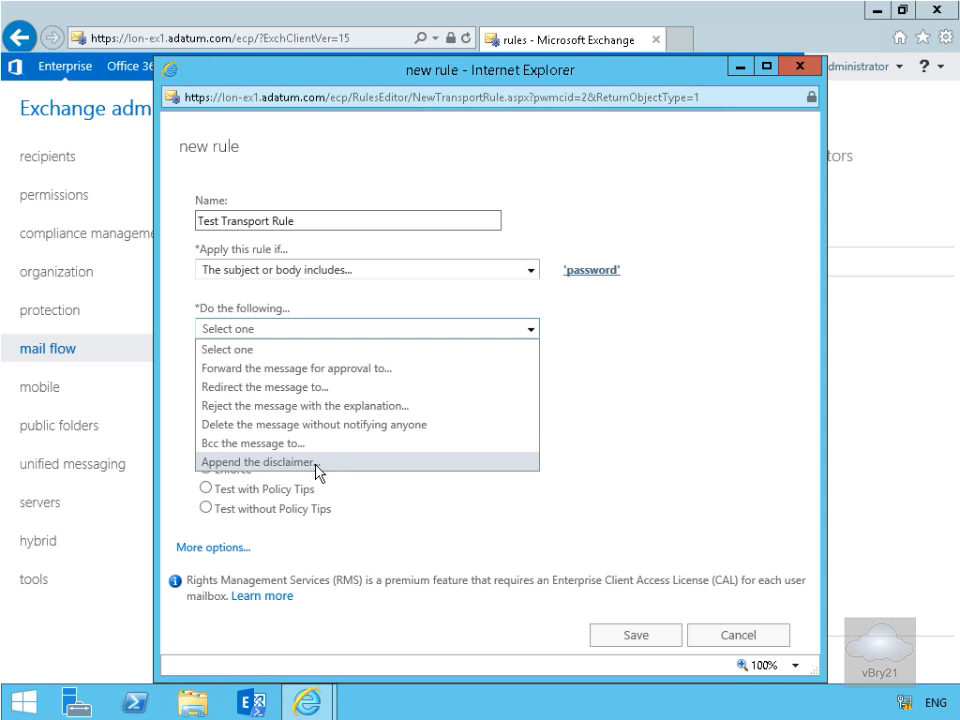
click(305, 397)
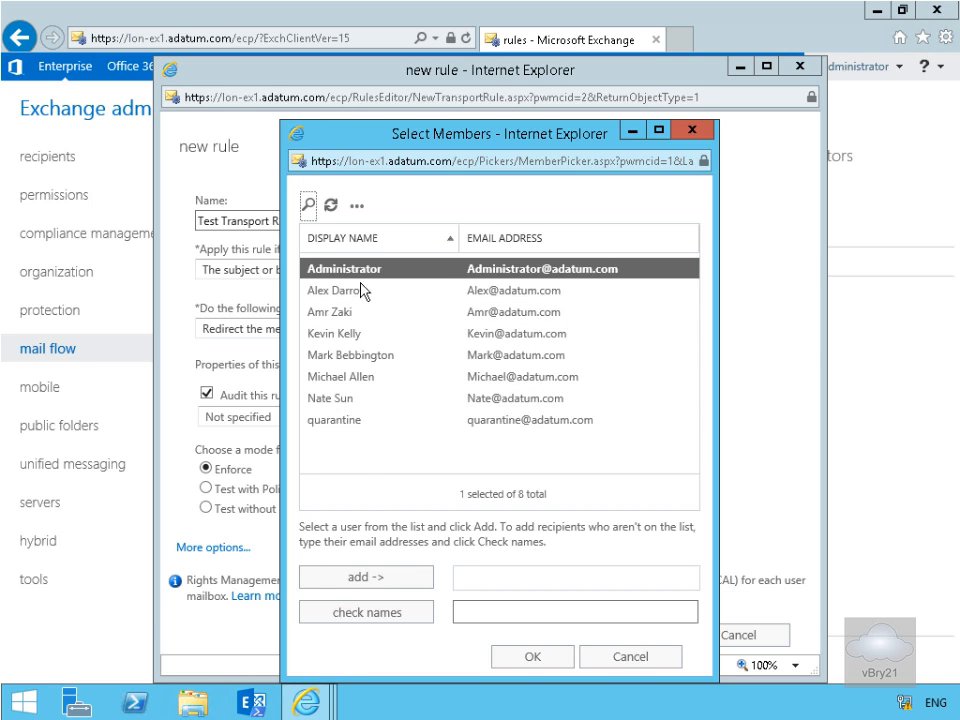
click(388, 577)
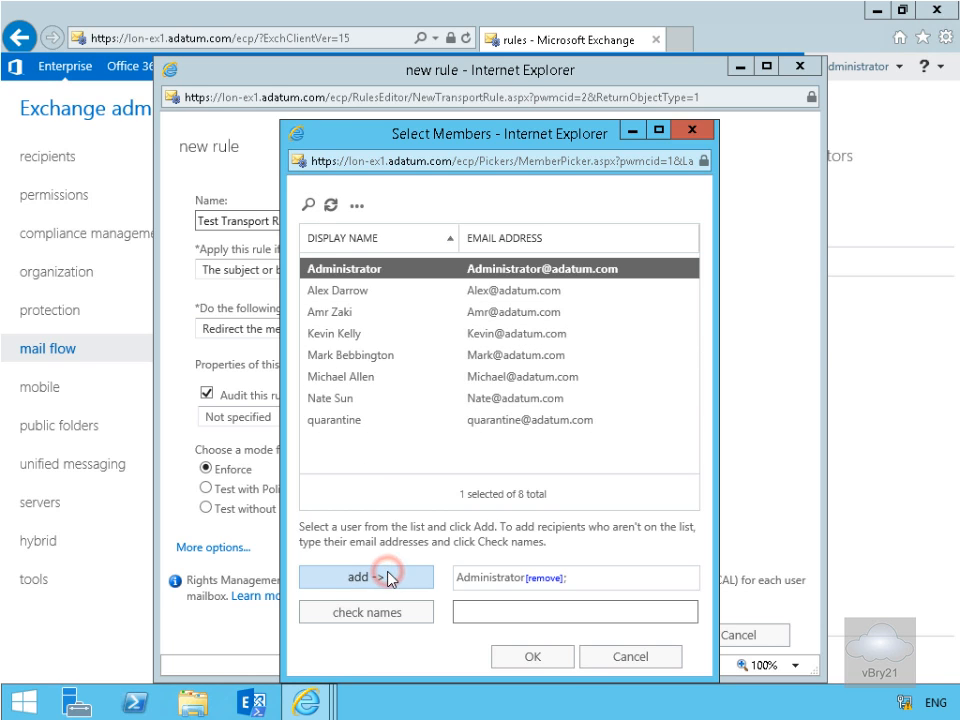
click(556, 663)
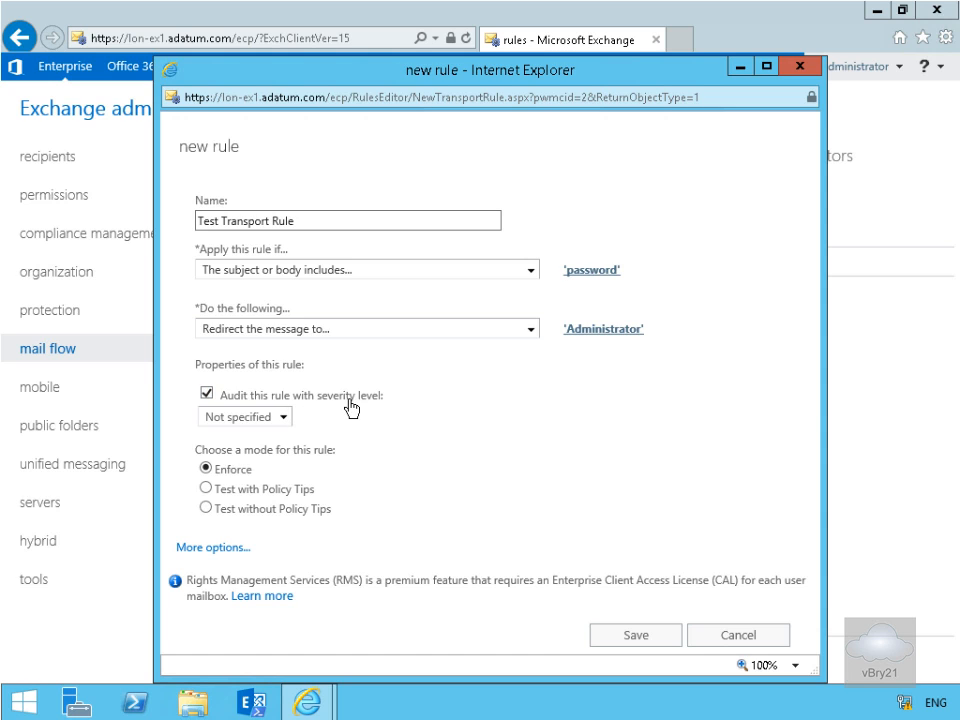
- Examine the audit severity level and the additional rule options, including the sender address matching setting
click(284, 417)
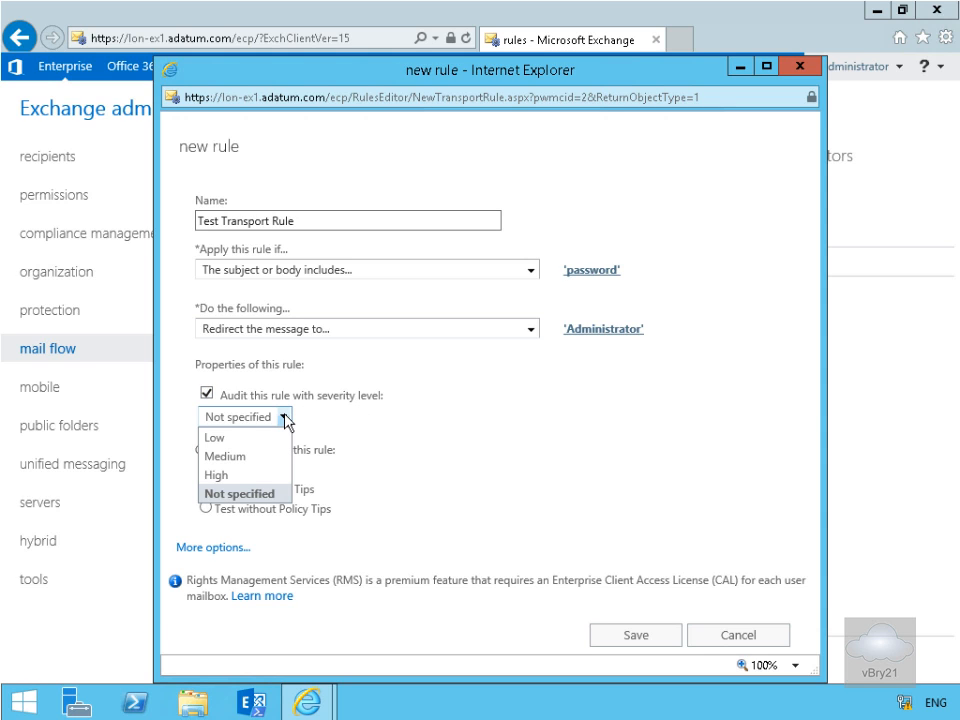
click(284, 417)
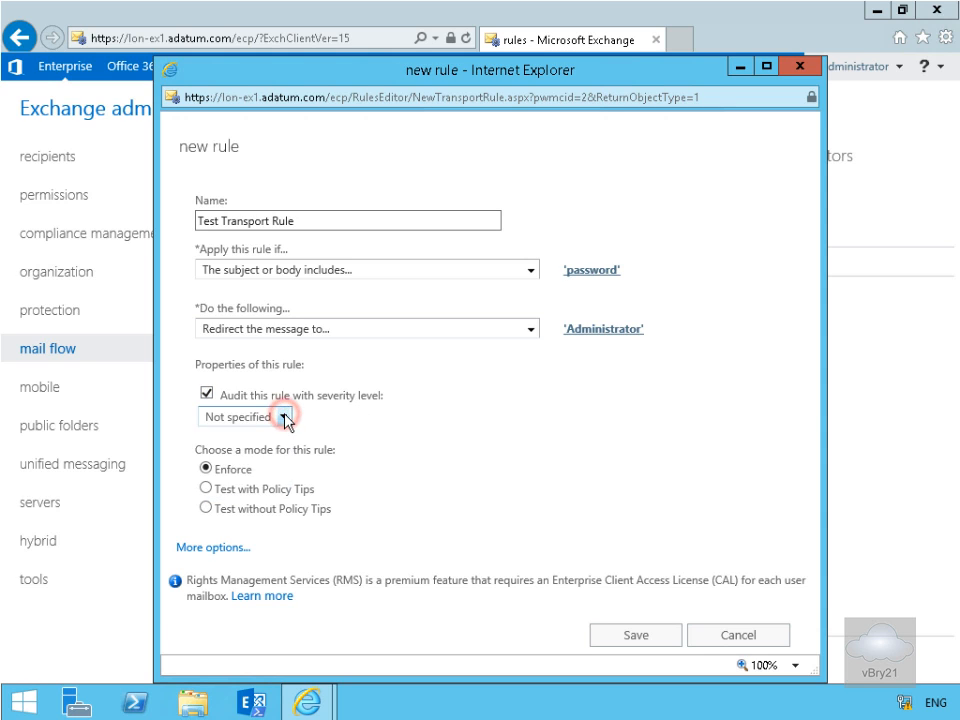
click(230, 547)
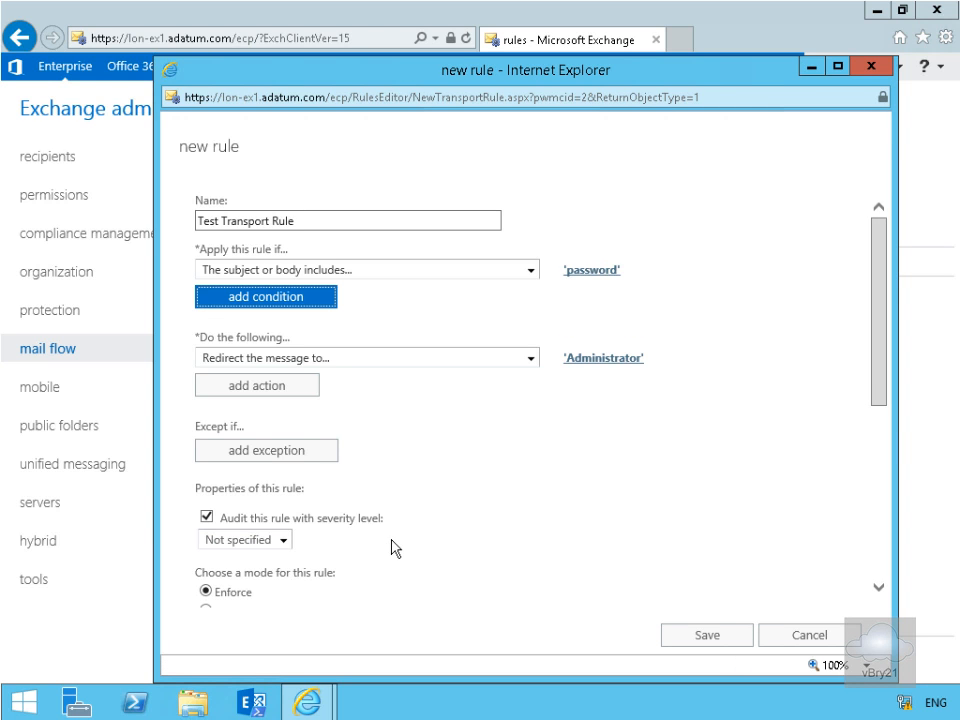
click(882, 596)
click(885, 596)
click(885, 596)
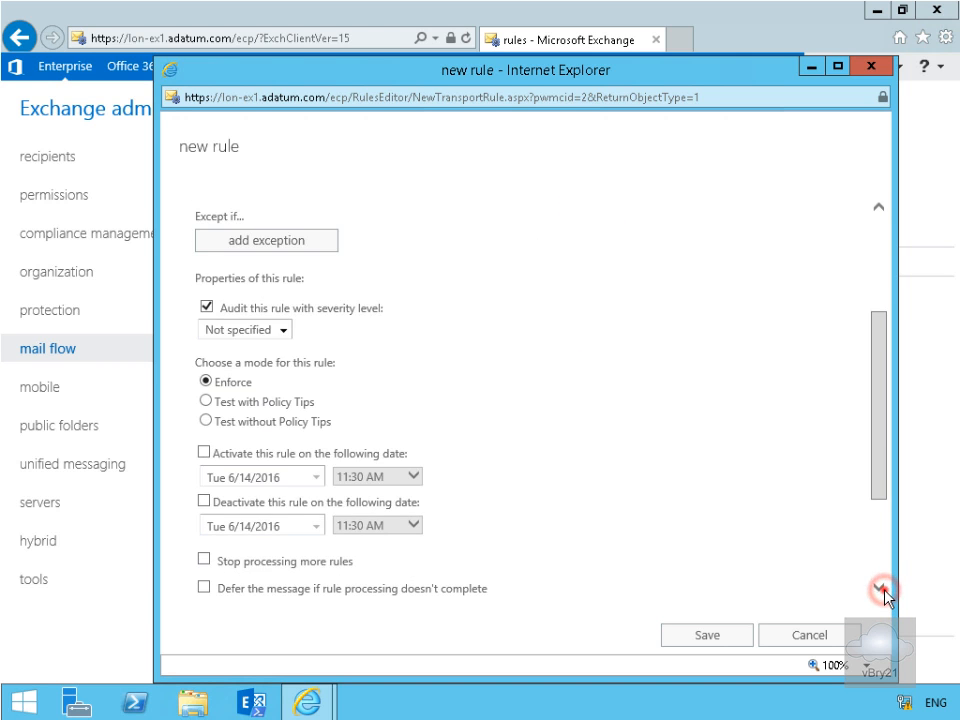
click(885, 596)
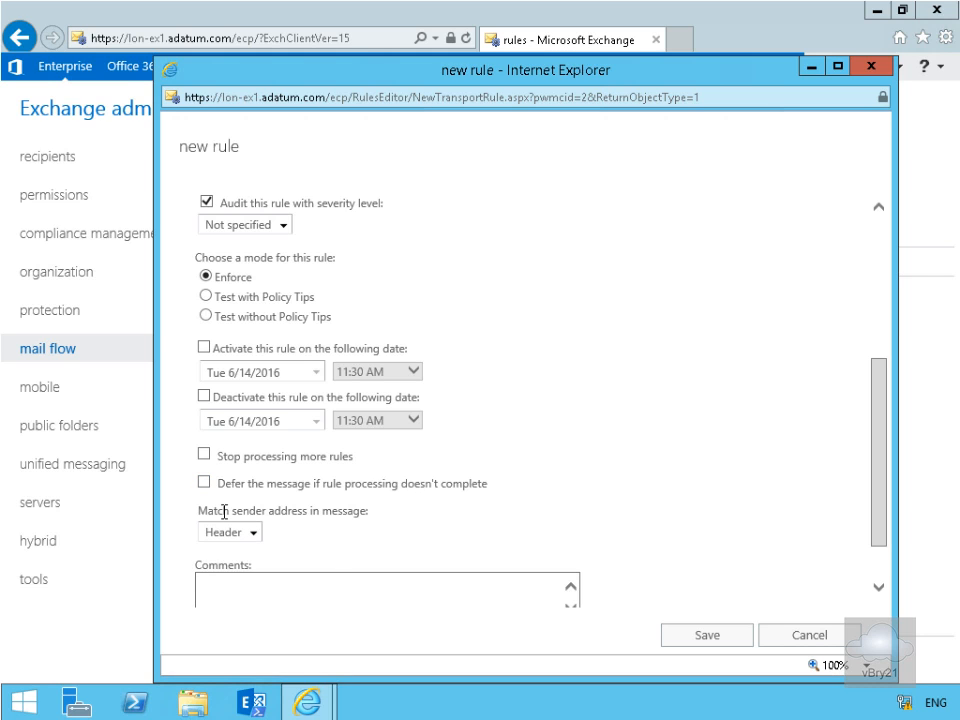
click(256, 536)
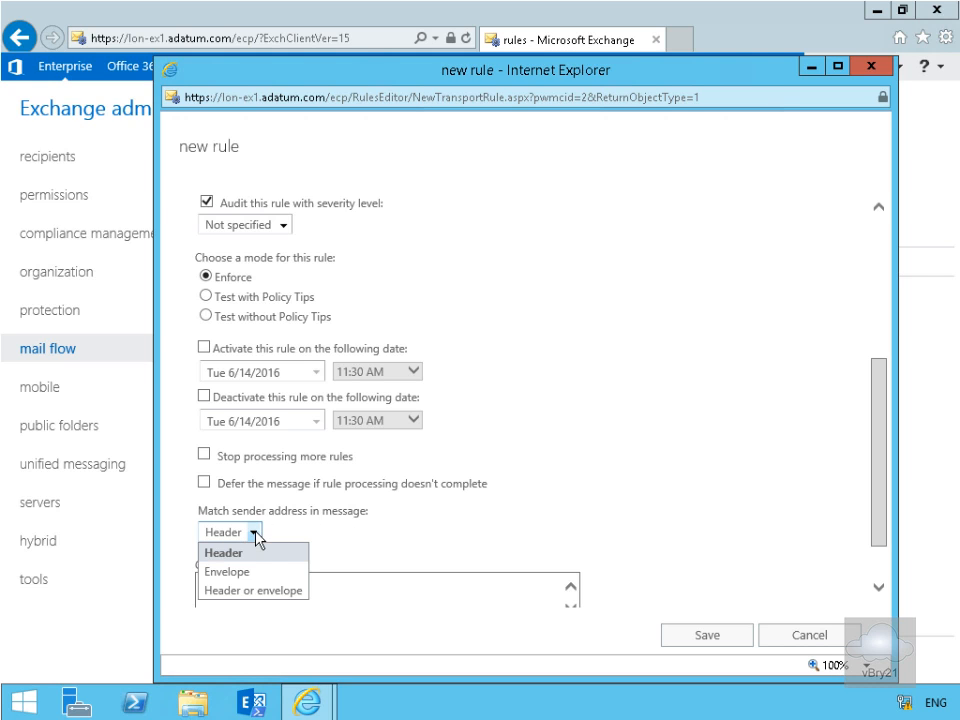
click(258, 550)
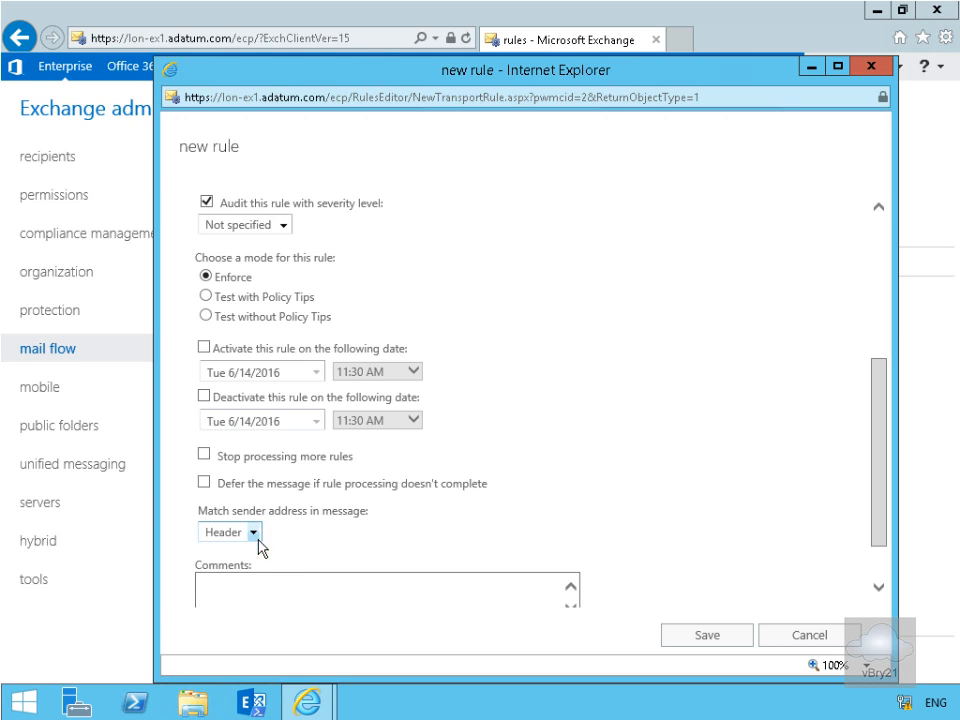
mouse_move(873, 540)
mouse_down()
mouse_move(880, 577)
mouse_move(880, 522)
mouse_up()
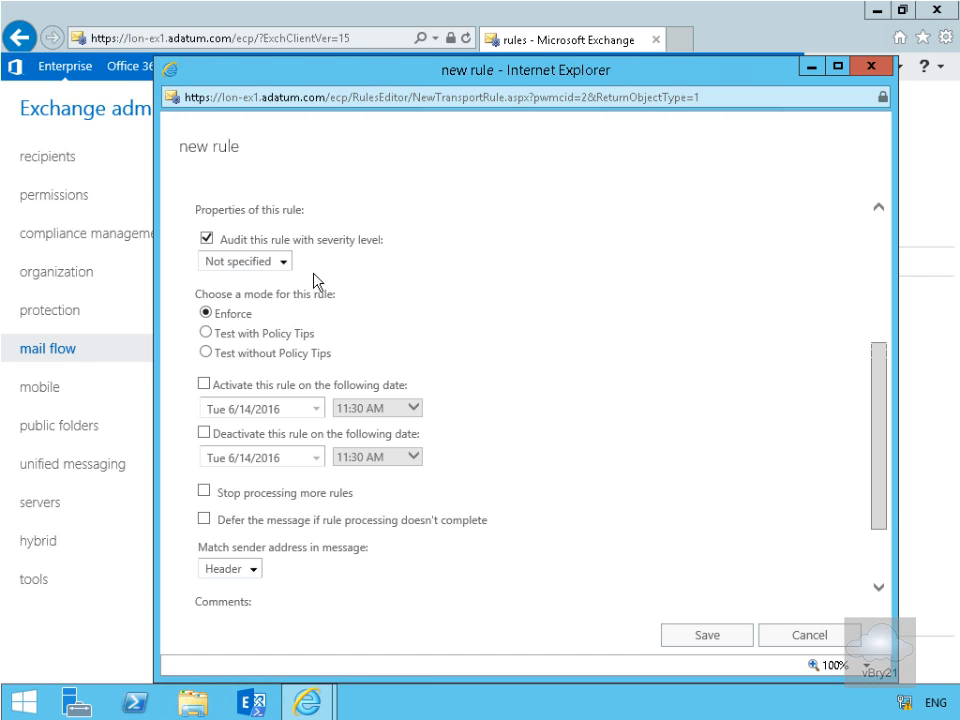
- Activate the rule on Tue 6/14/2016 at 11:30 AM and save the rule
click(204, 384)
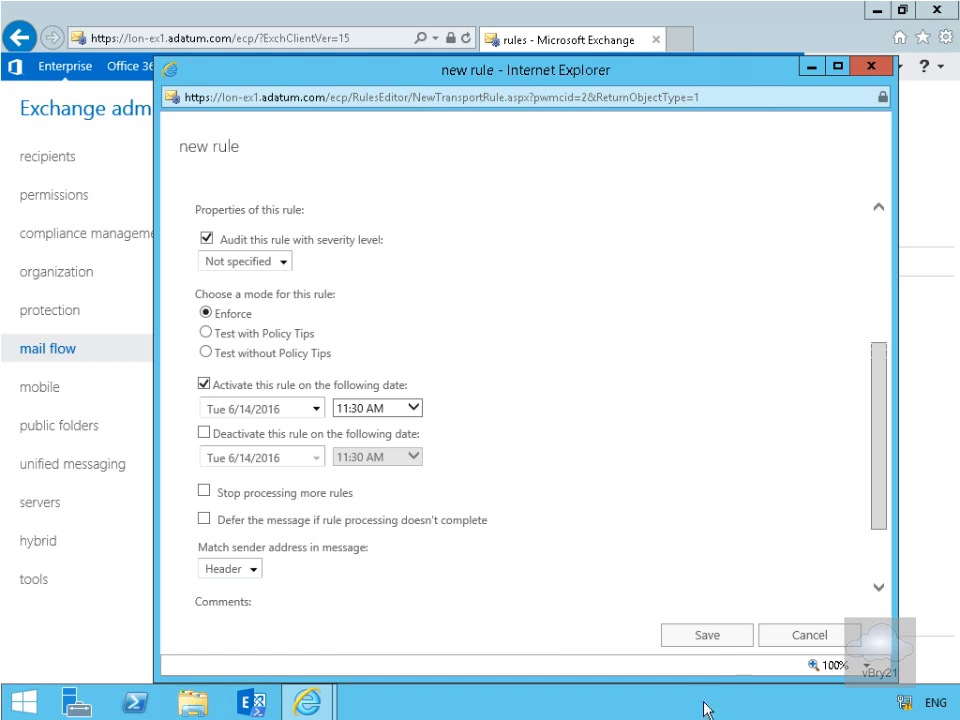
click(716, 638)
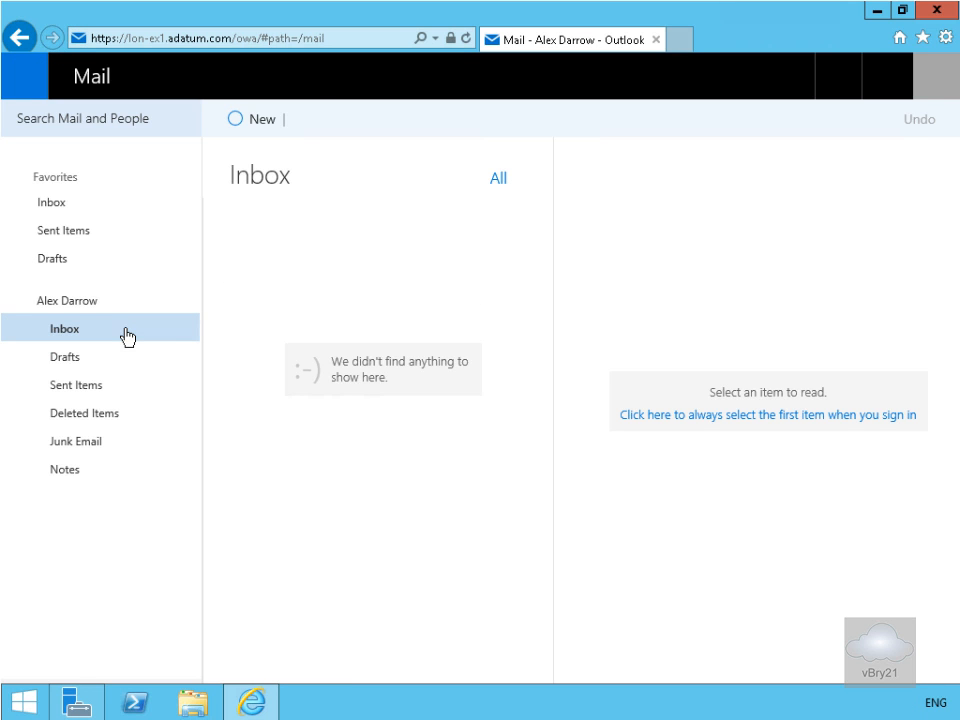
- Compose a new mail message to a directory user with the subject "Rule Test"
click(258, 120)
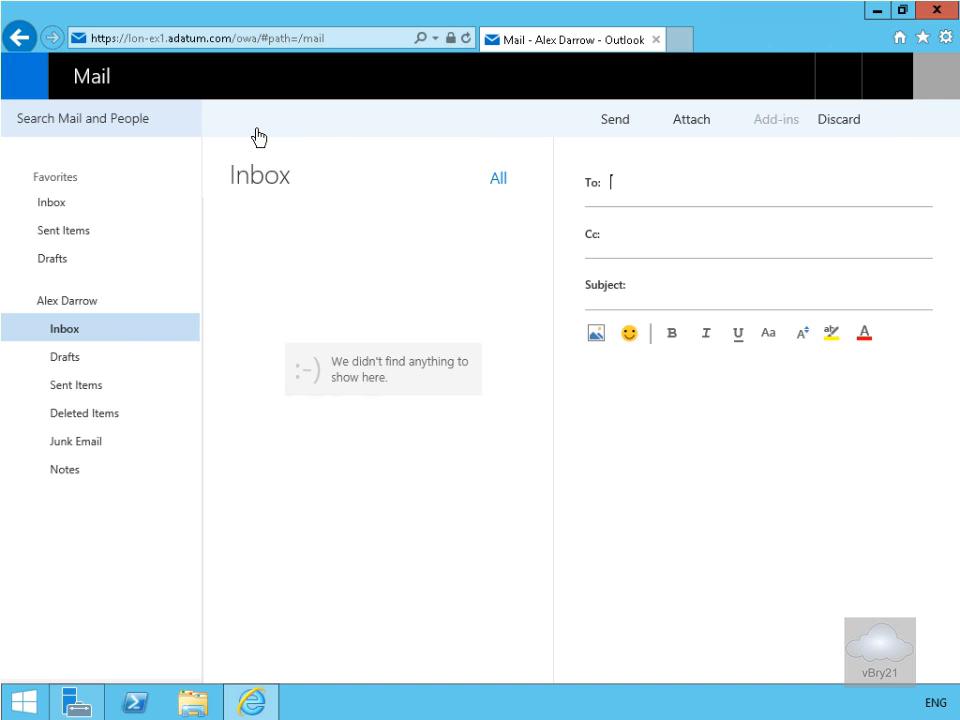
text(amr)
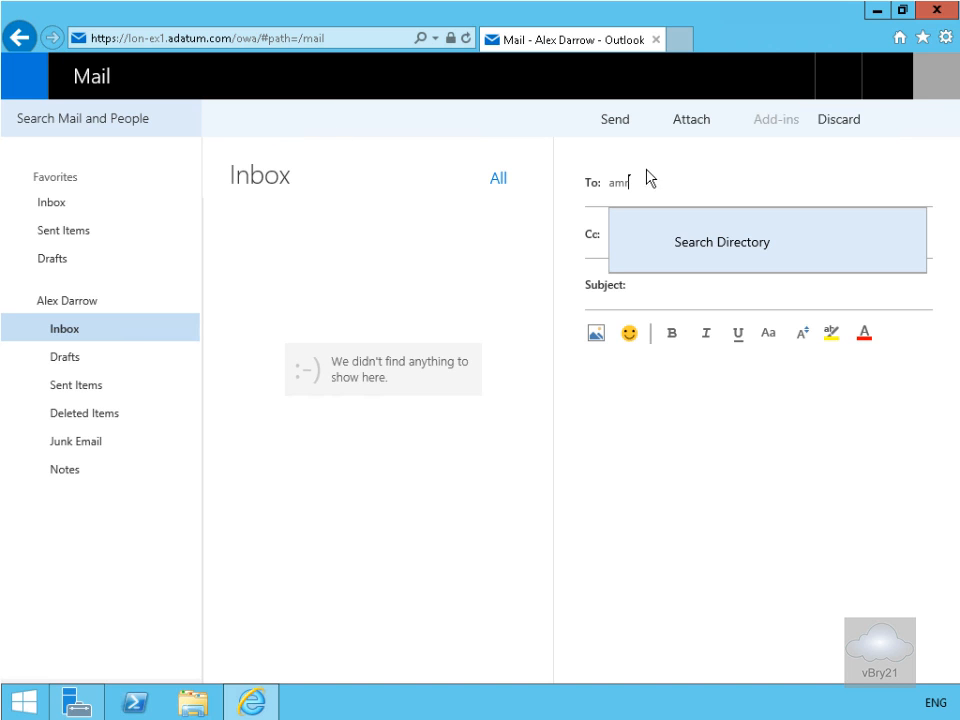
click(733, 258)
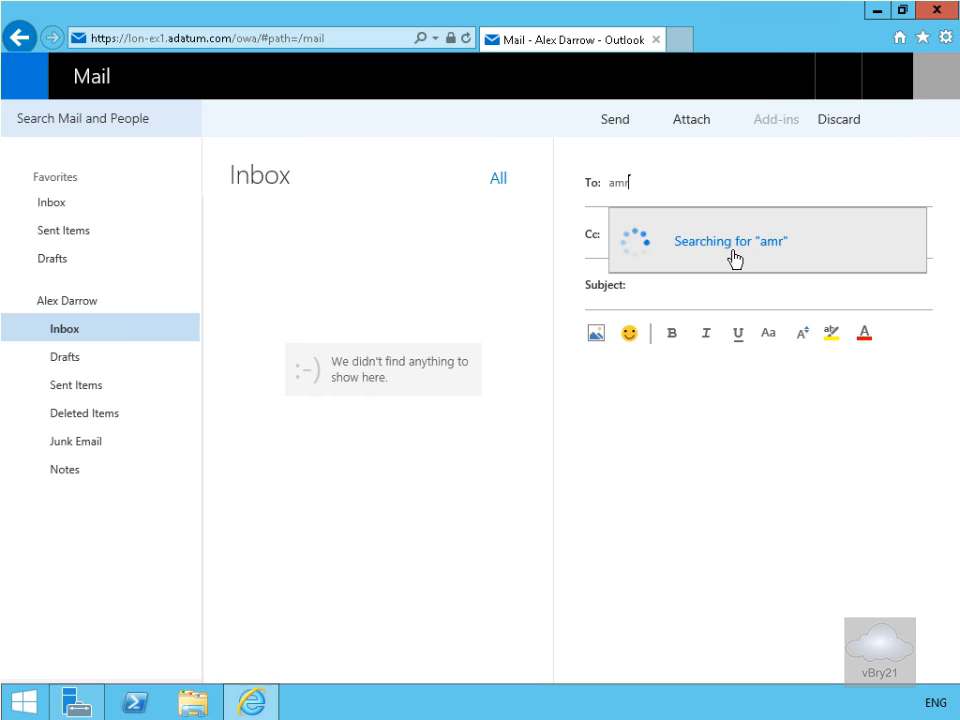
click(698, 290)
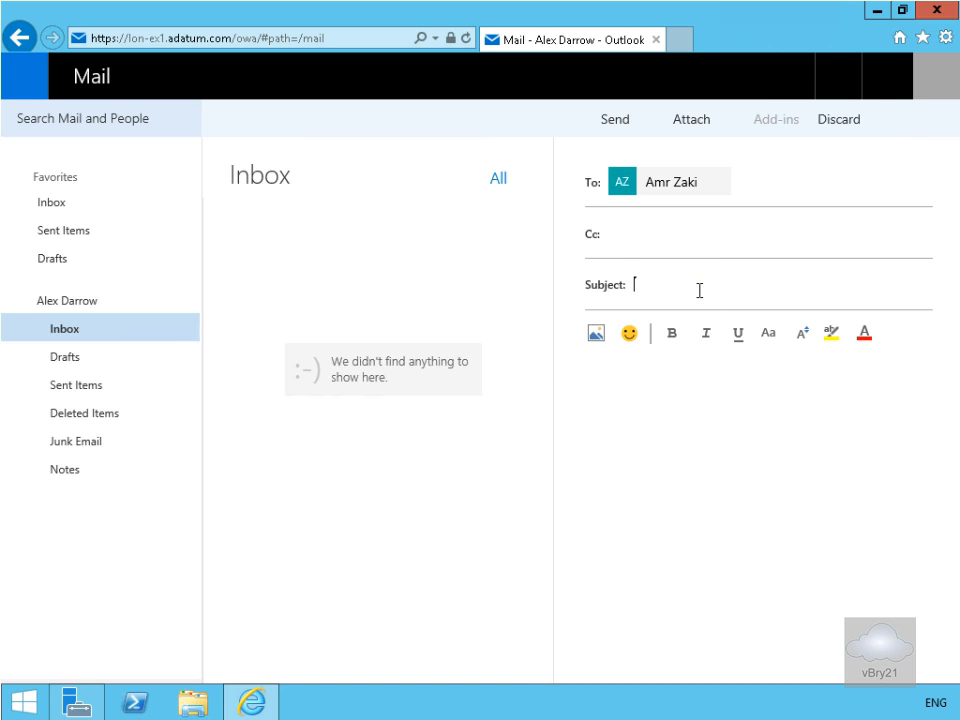
text(Rule Test)
- Write a message body stating the account password, then send the message
click(667, 370)
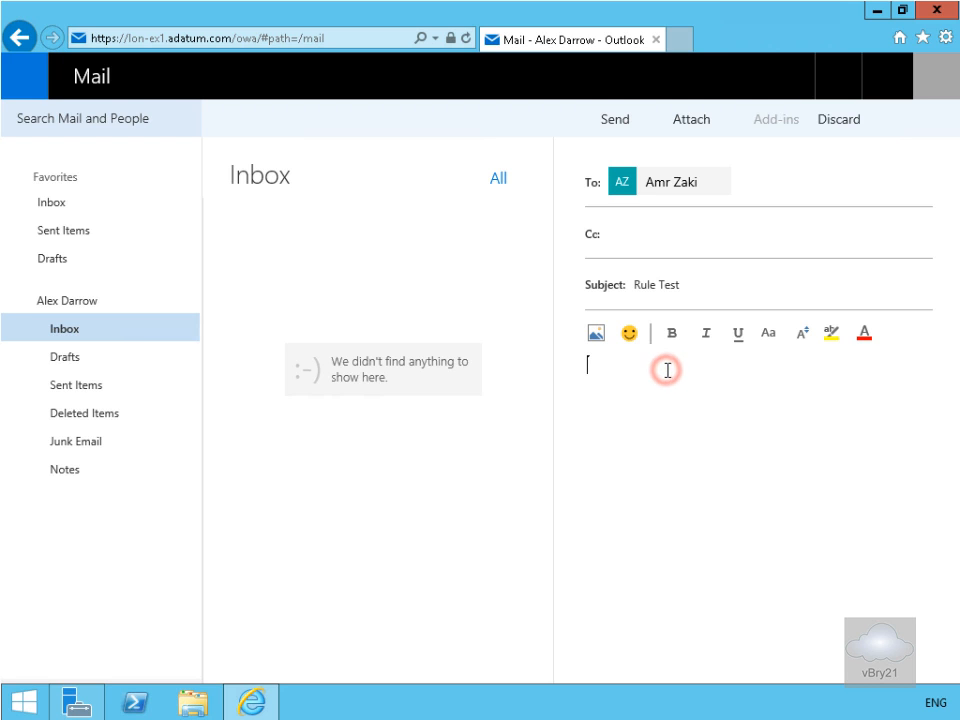
text(My password is)
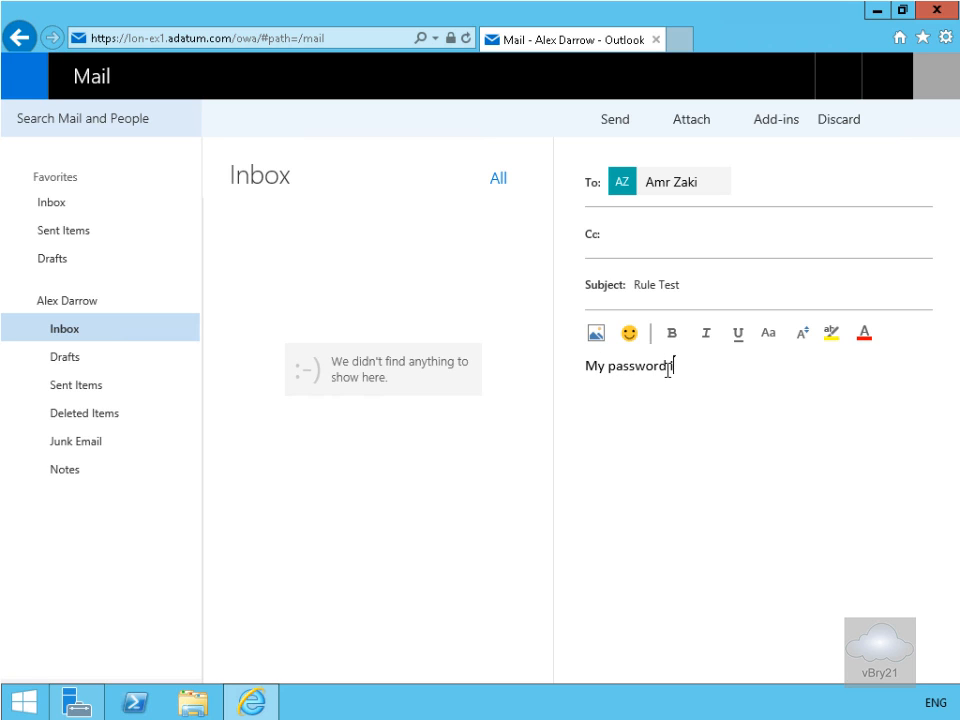
text( Pa$$w0rd)
click(621, 127)
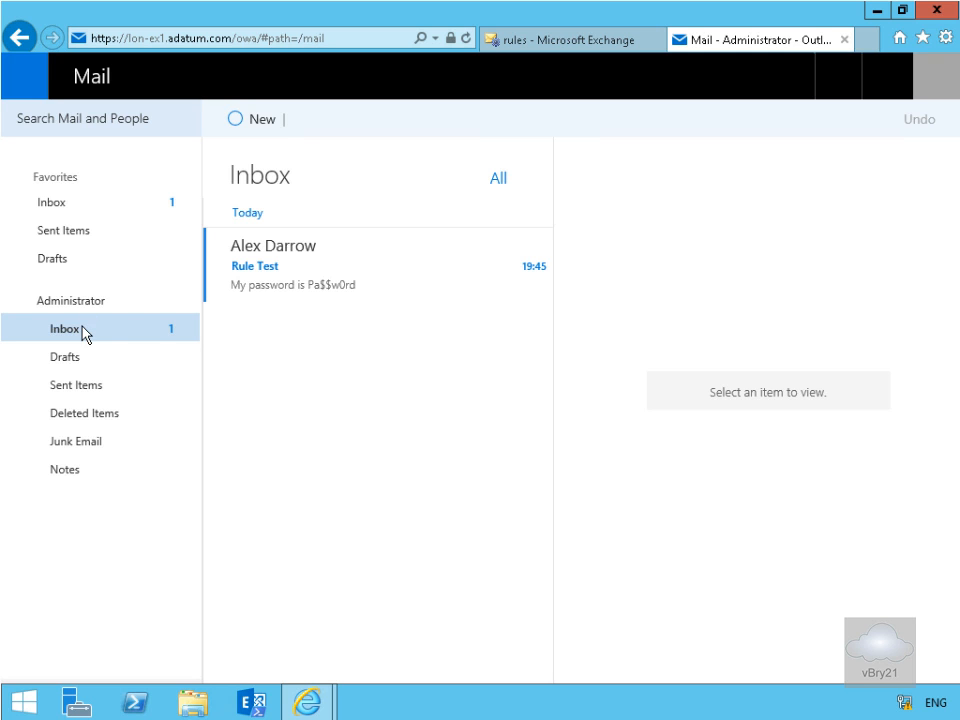
click(281, 247)
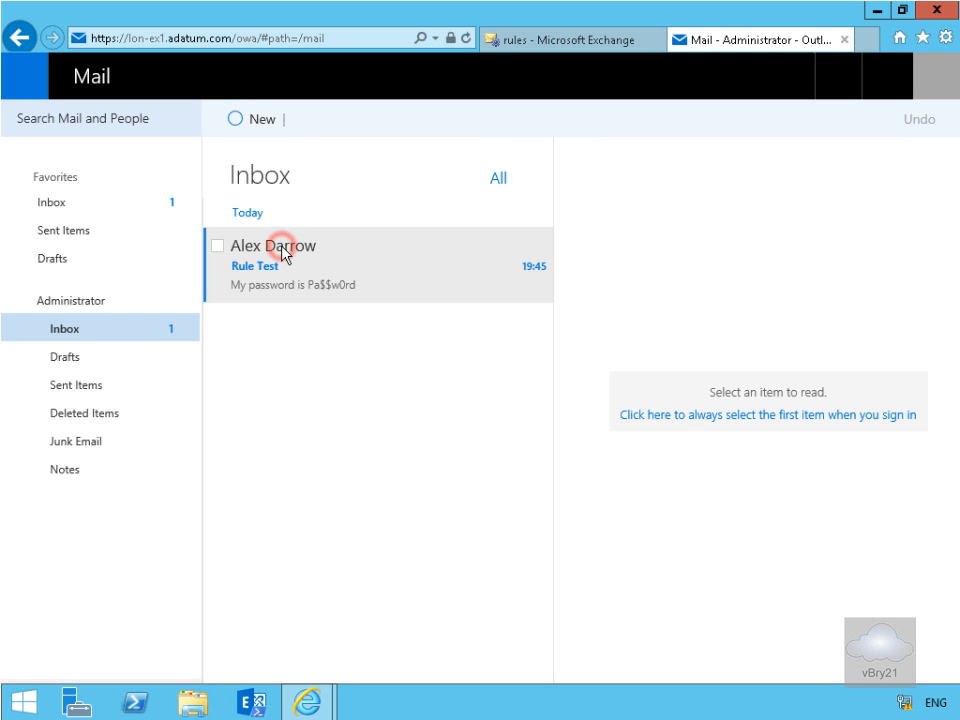